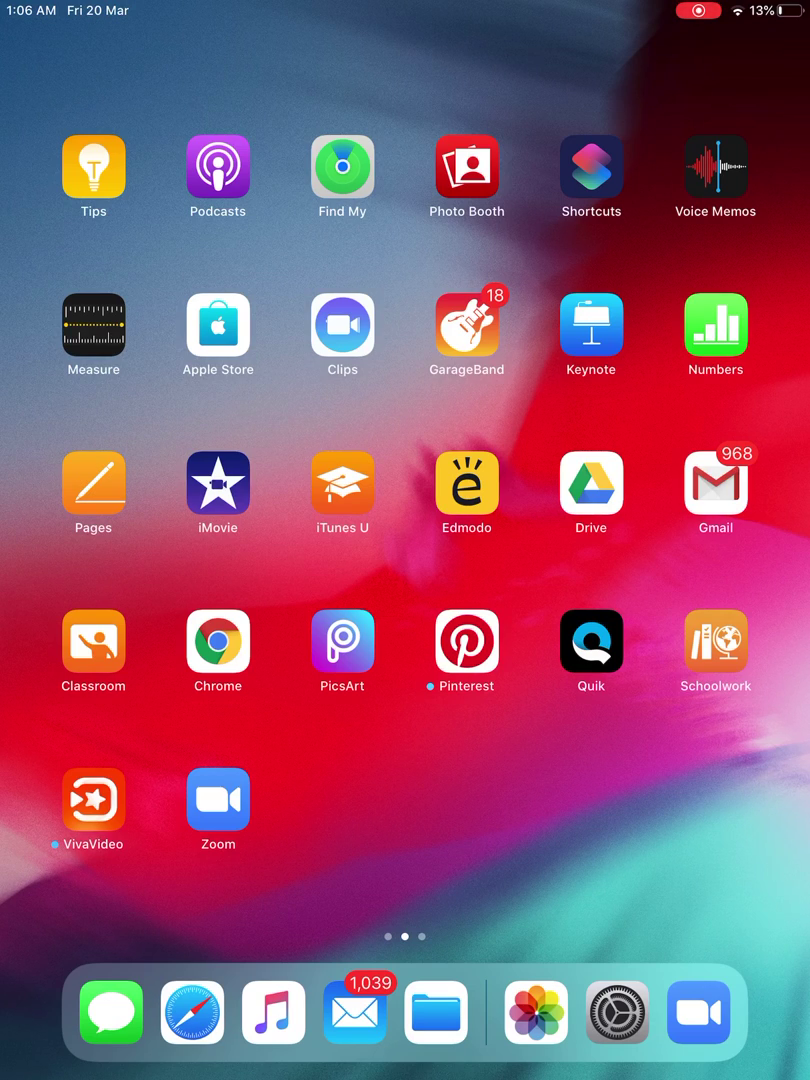
Show the Control Centre settings page with Access Within Apps switched on and Customise Controls.
{"action": "left_click", "coordinate": [617, 1012]}
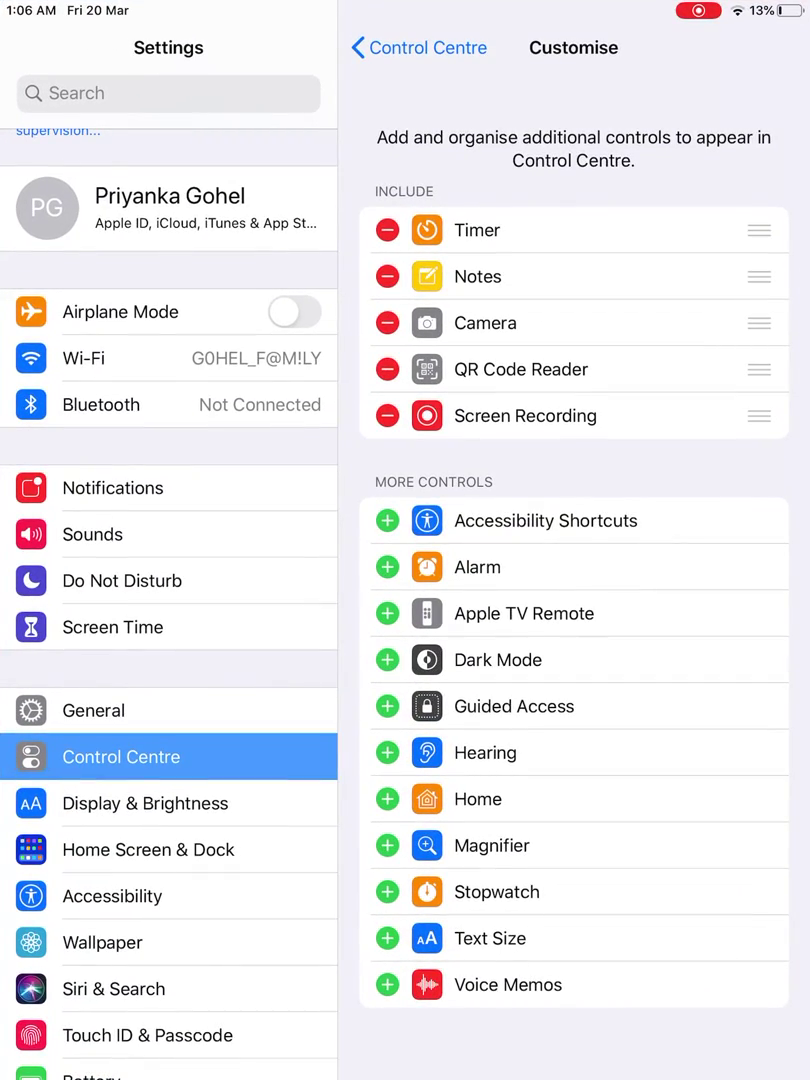
{"action": "scroll", "coordinate": [170, 600], "scroll_direction": "down", "scroll_amount": 3}
{"action": "scroll", "coordinate": [170, 600], "scroll_direction": "up", "scroll_amount": 1}
{"action": "scroll", "coordinate": [170, 600], "scroll_direction": "up", "scroll_amount": 3}
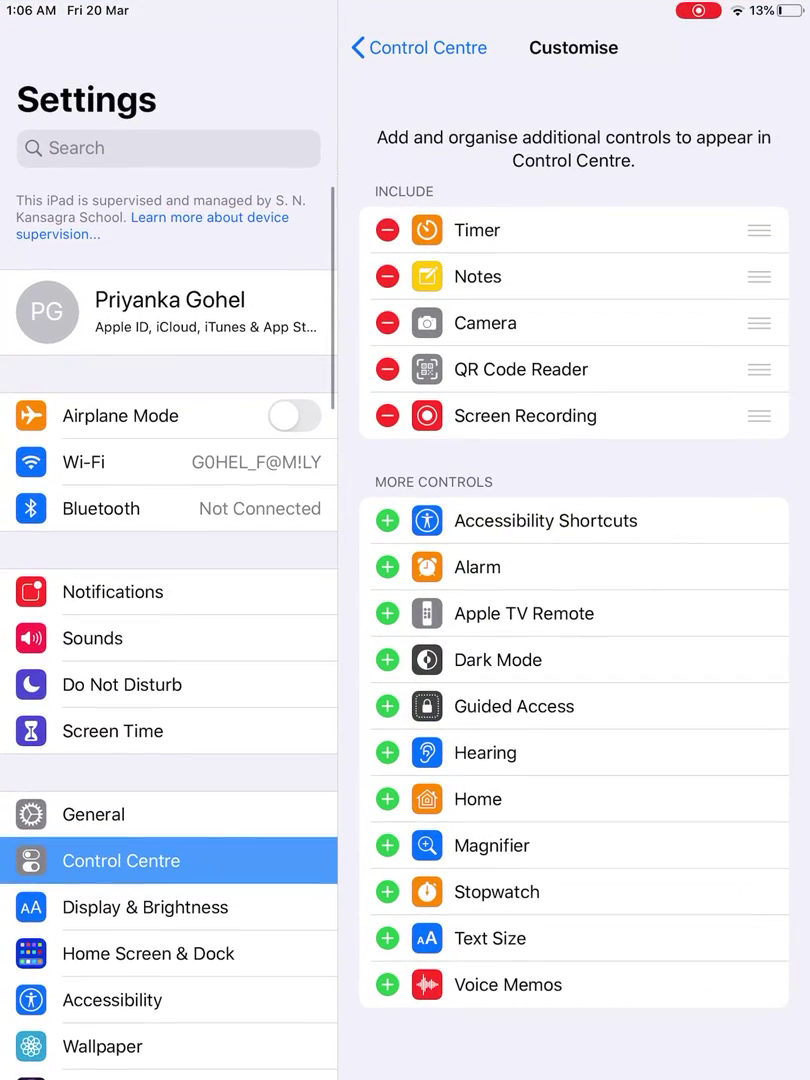
{"action": "left_click", "coordinate": [93, 814]}
{"action": "left_click", "coordinate": [121, 861]}
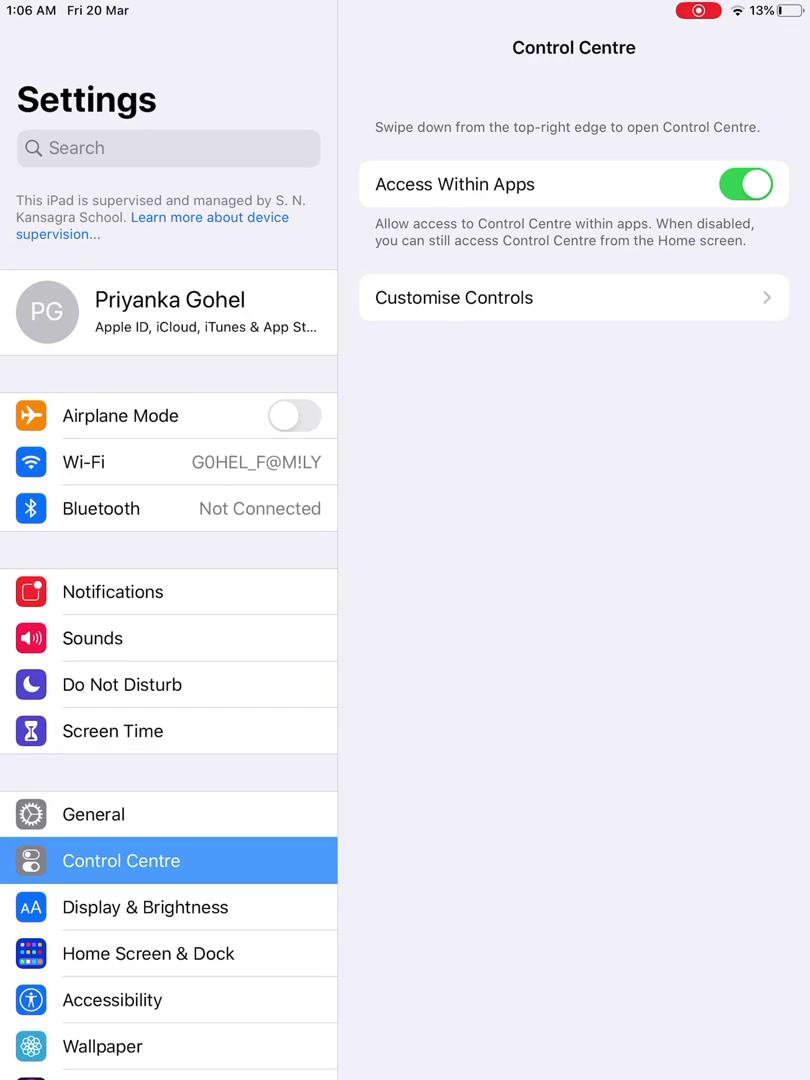
Confirm Screen Recording is under Include in Customise Controls, then pull down Control Centre.
{"action": "left_click", "coordinate": [573, 297]}
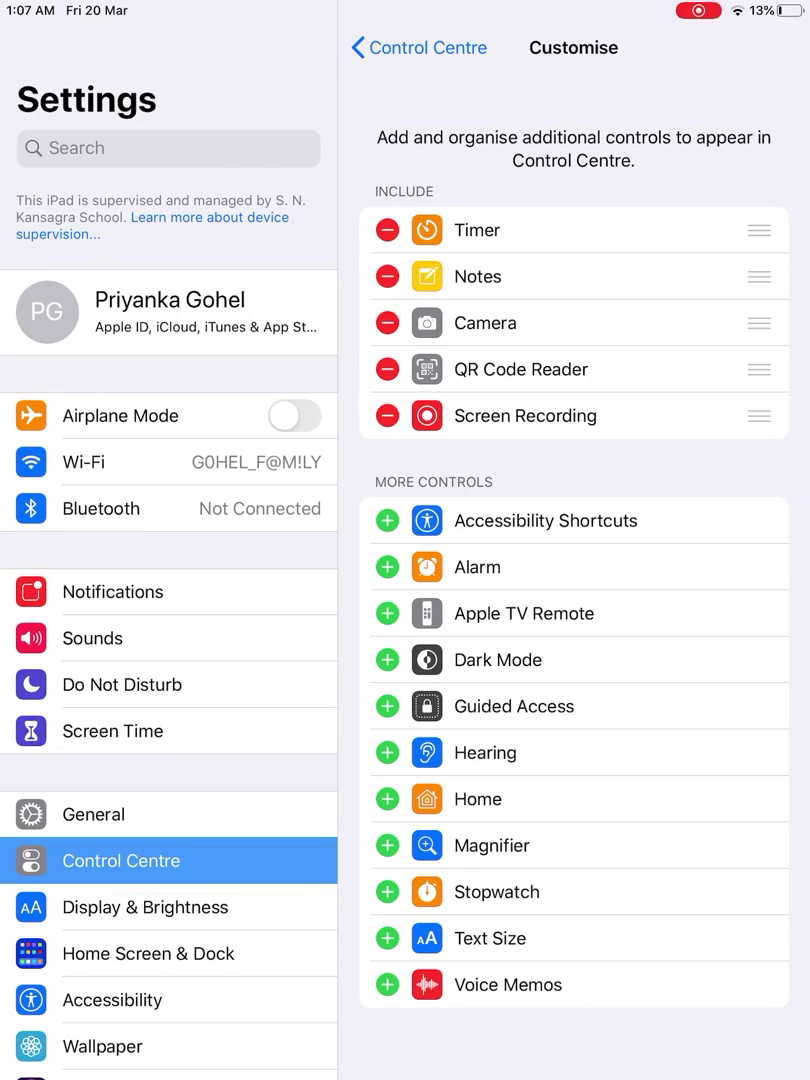
{"action": "left_click_drag", "start_coordinate": [730, 5], "coordinate": [730, 500]}
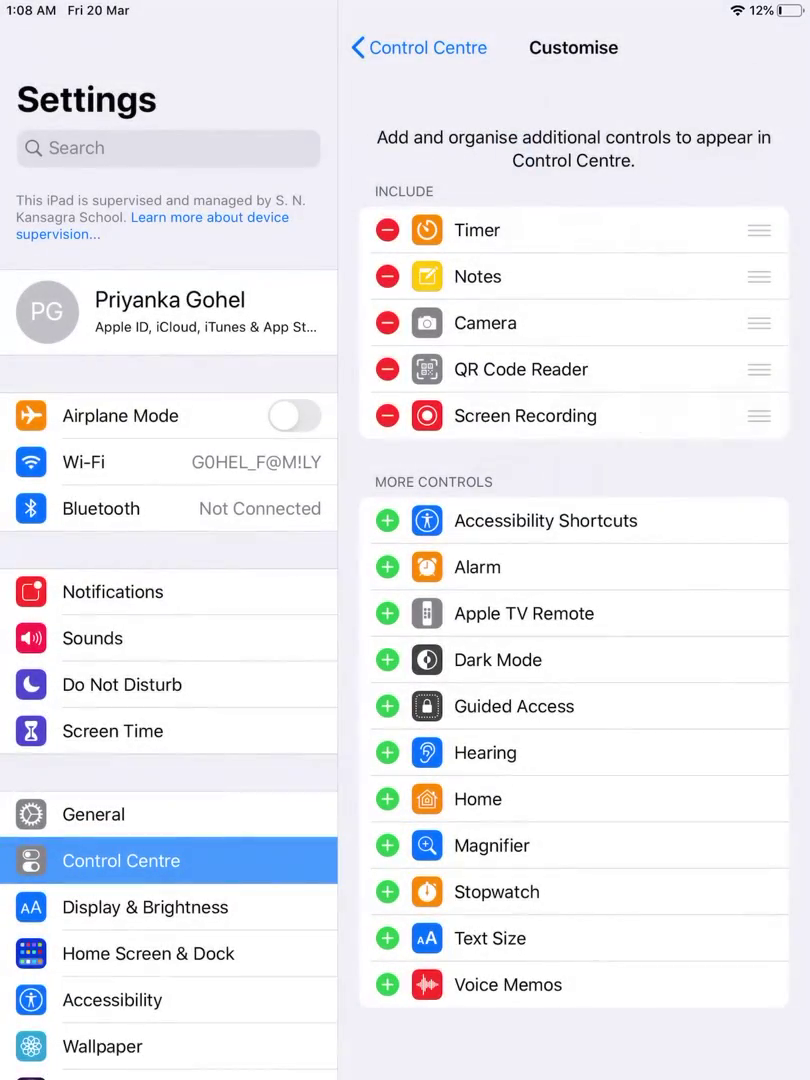
View the Screen Recording options screenshot in Photos Recents, then return to the app switcher.
{"action": "left_click_drag", "start_coordinate": [405, 1075], "coordinate": [405, 650]}
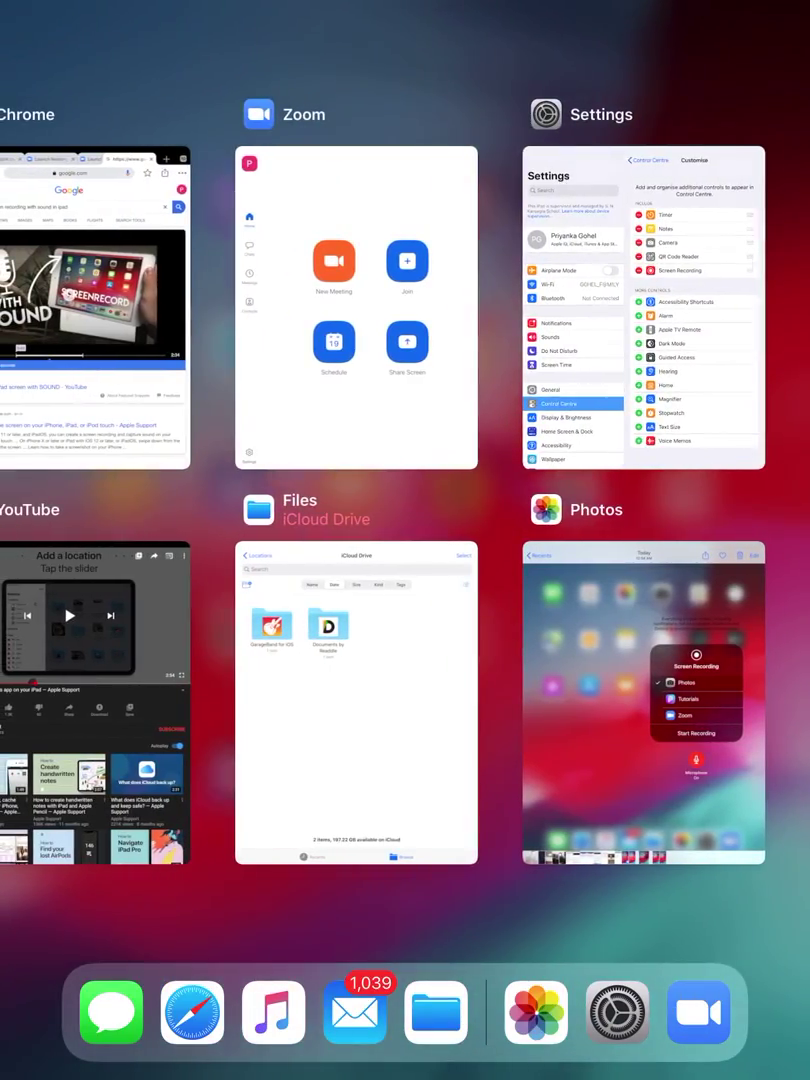
{"action": "left_click", "coordinate": [634, 711]}
{"action": "left_click", "coordinate": [124, 267]}
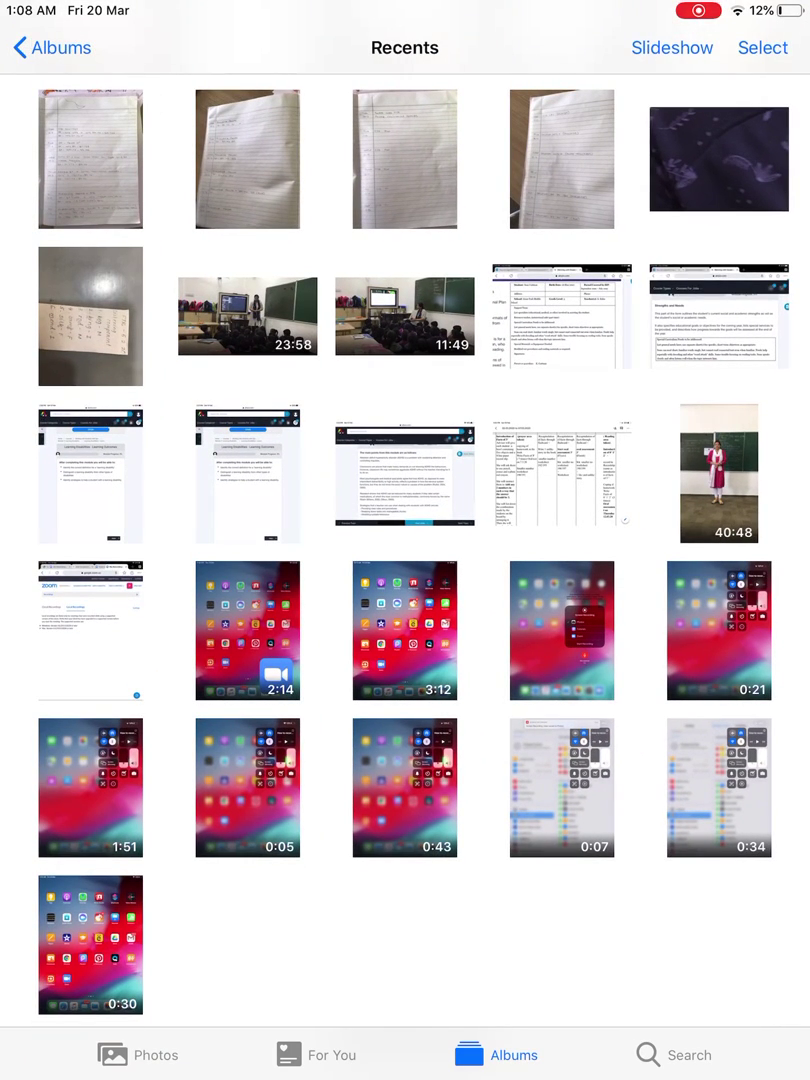
{"action": "left_click", "coordinate": [562, 630]}
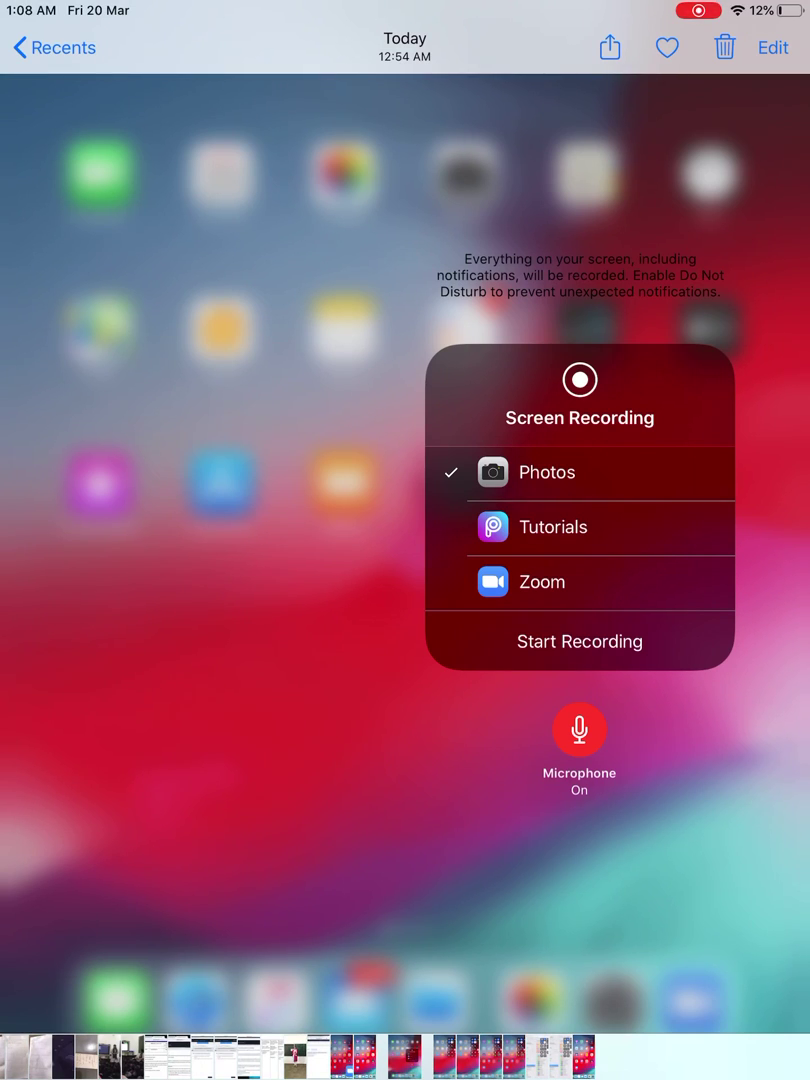
{"action": "left_click_drag", "start_coordinate": [405, 1075], "coordinate": [405, 600]}
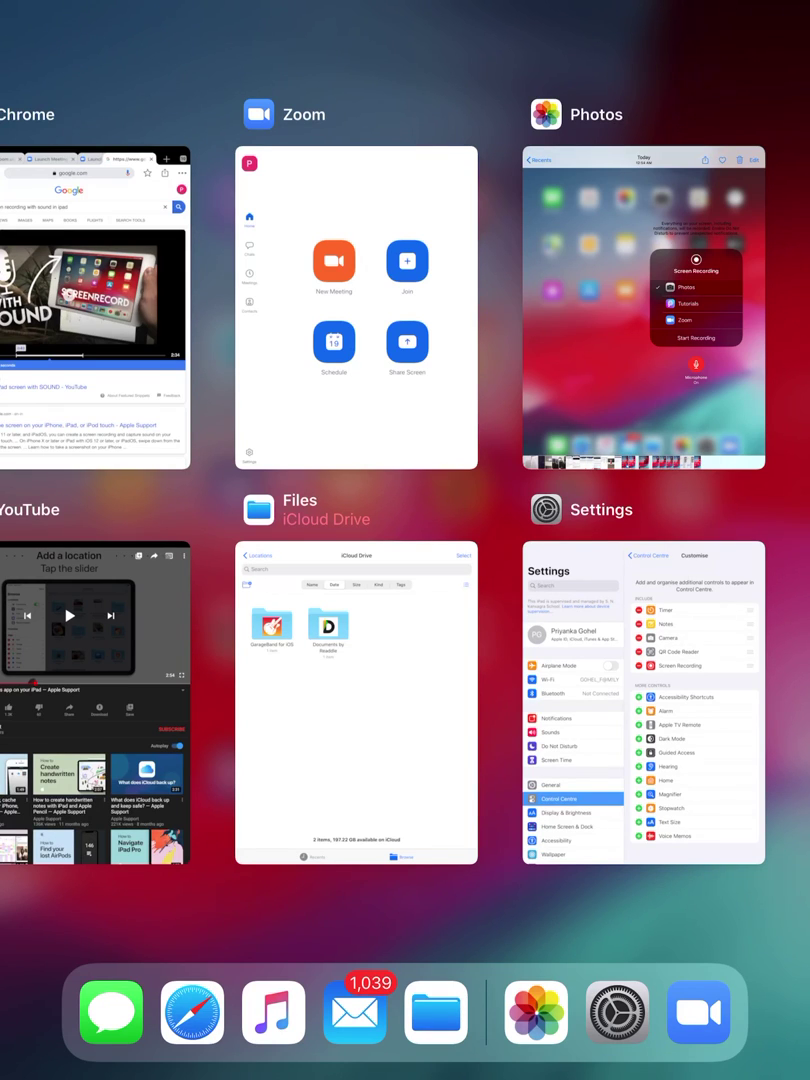
Launch Zoom from the home screen to its New Meeting, Join, Schedule and Share Screen tab.
{"action": "left_click", "coordinate": [356, 307]}
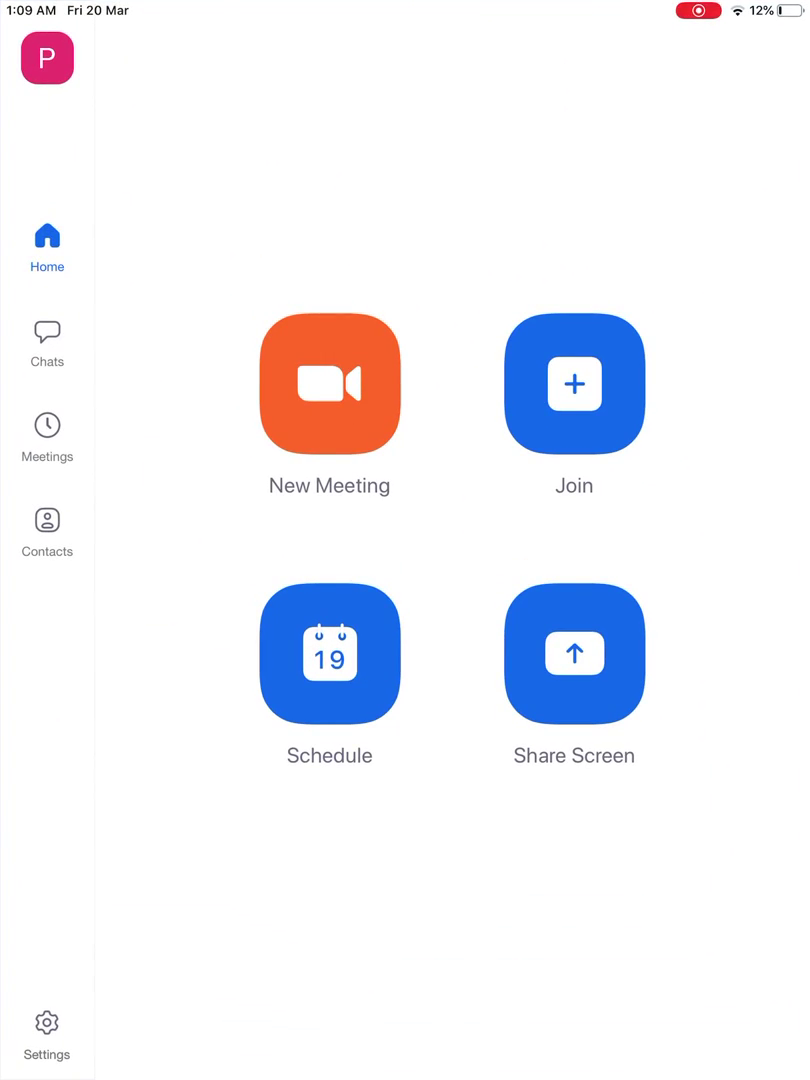
{"action": "key", "text": "super"}
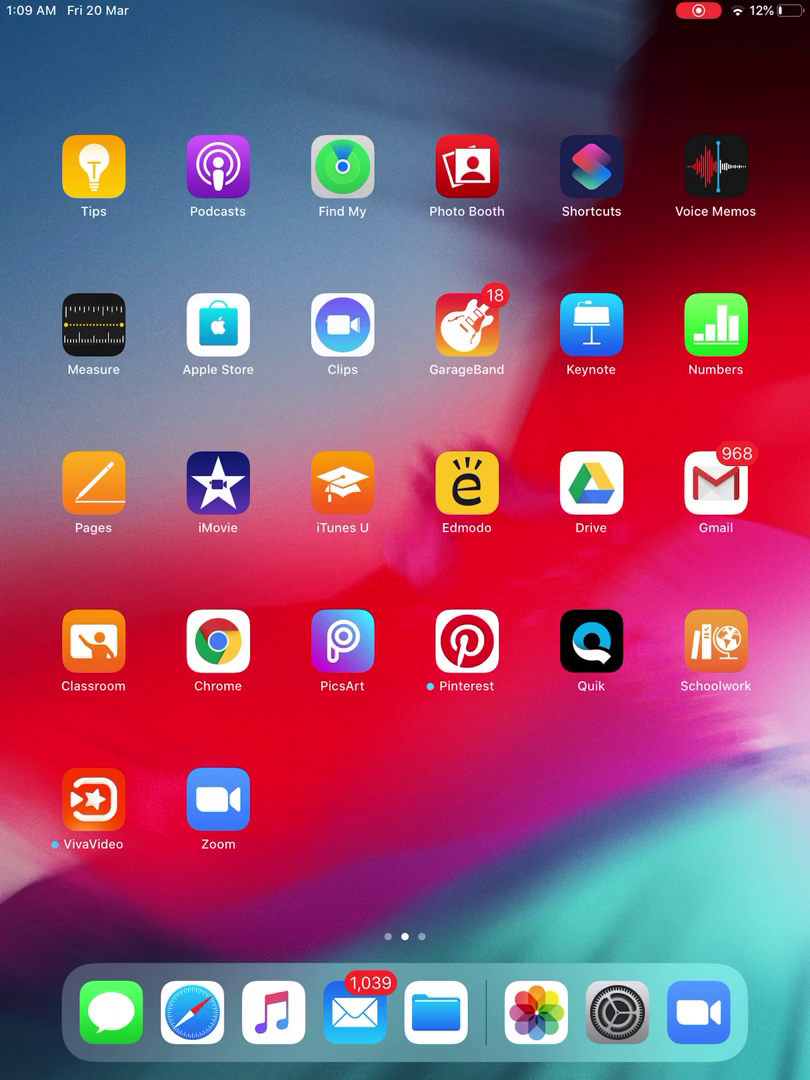
{"action": "left_click", "coordinate": [698, 1012]}
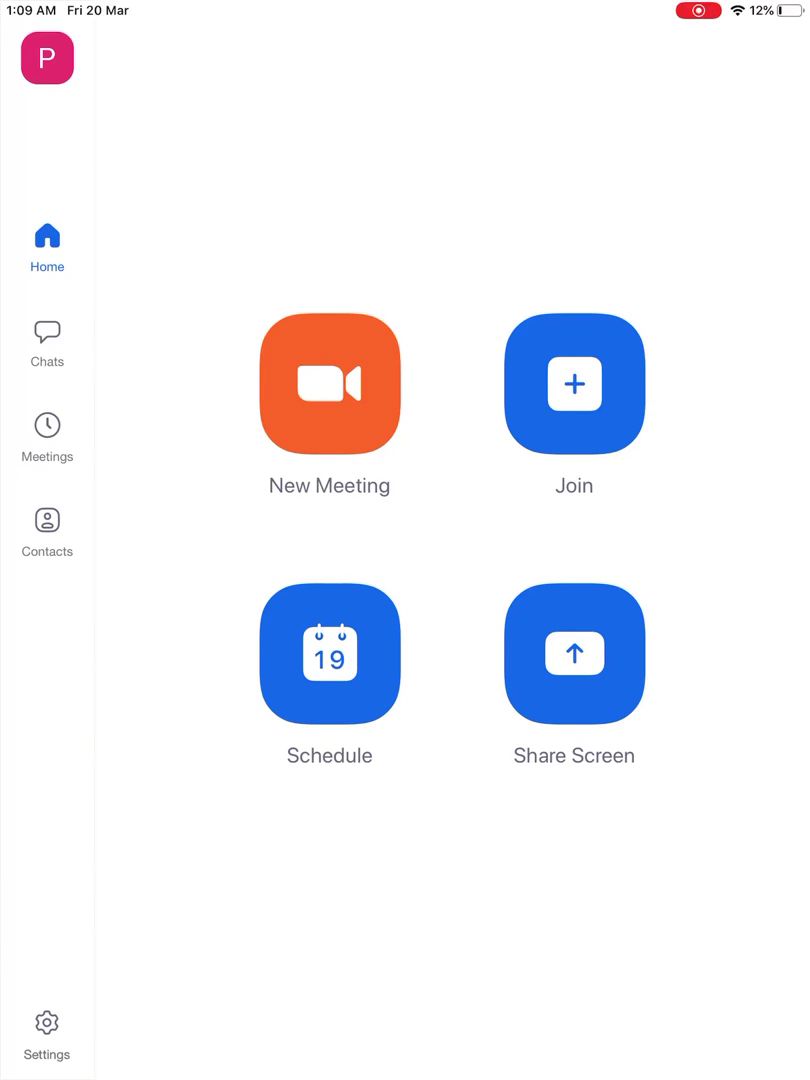
Start a new Zoom meeting with video on using the personal meeting ID.
{"action": "left_click", "coordinate": [329, 383]}
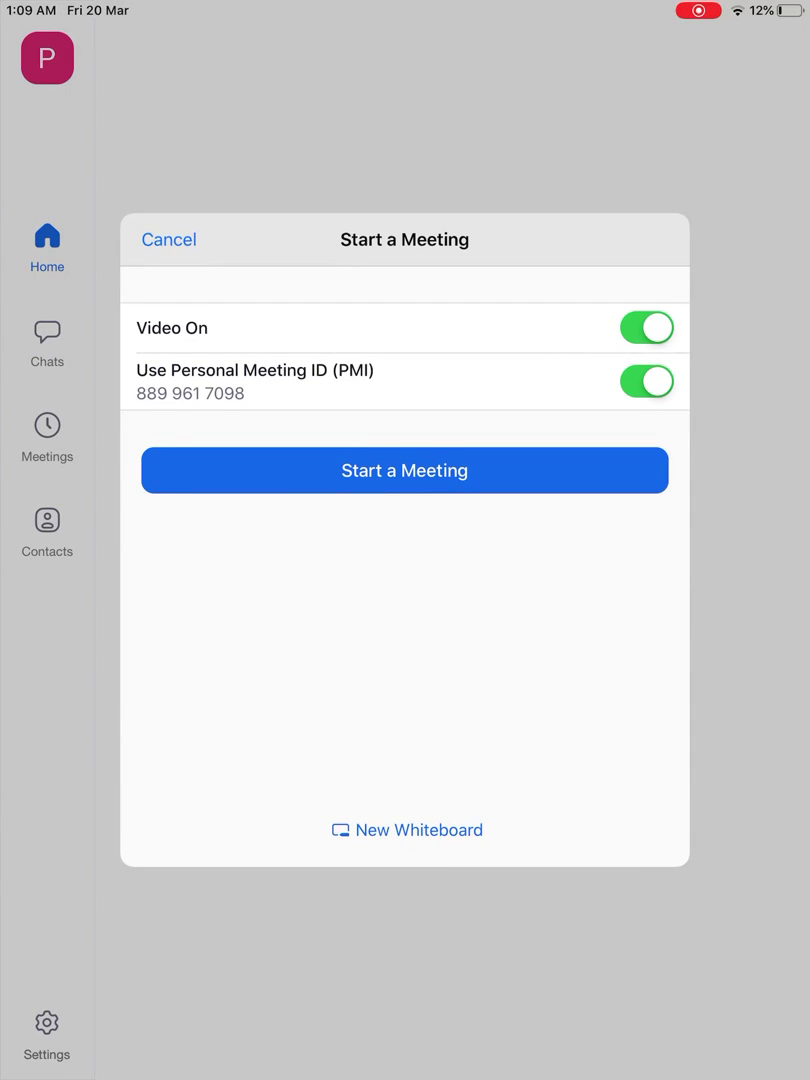
{"action": "left_click", "coordinate": [404, 470]}
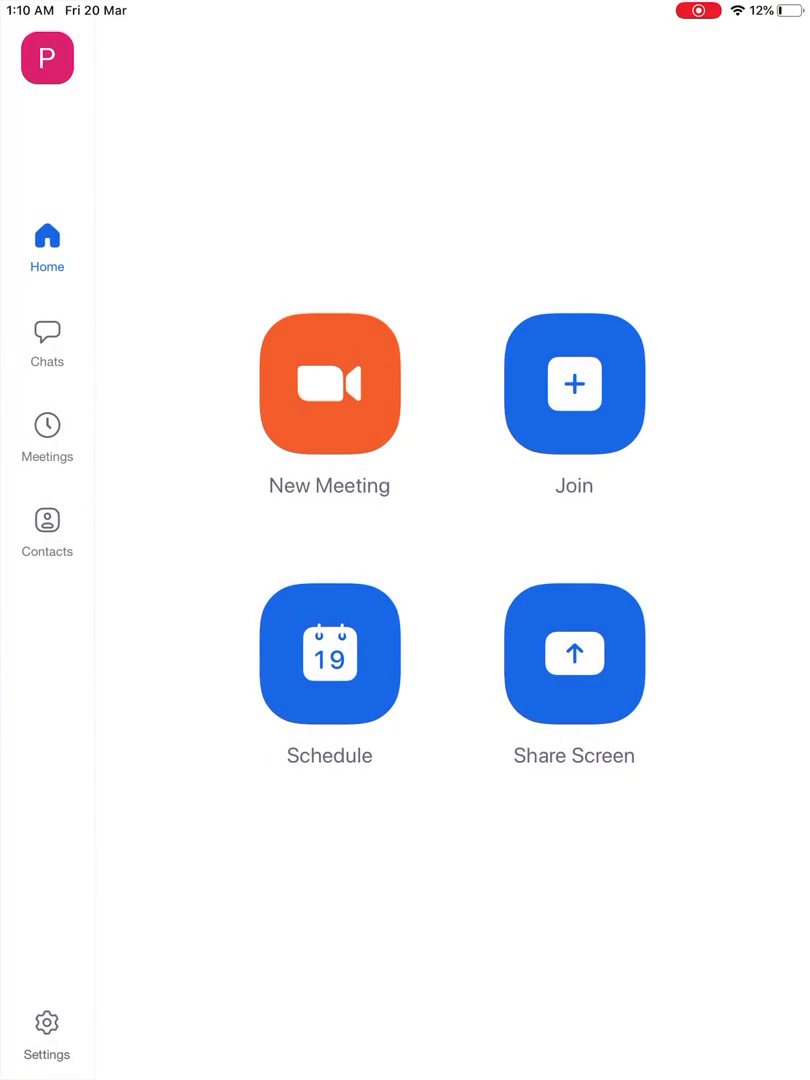
Leave Zoom for the home screen and open the Recents album in Photos.
{"action": "key", "text": "super"}
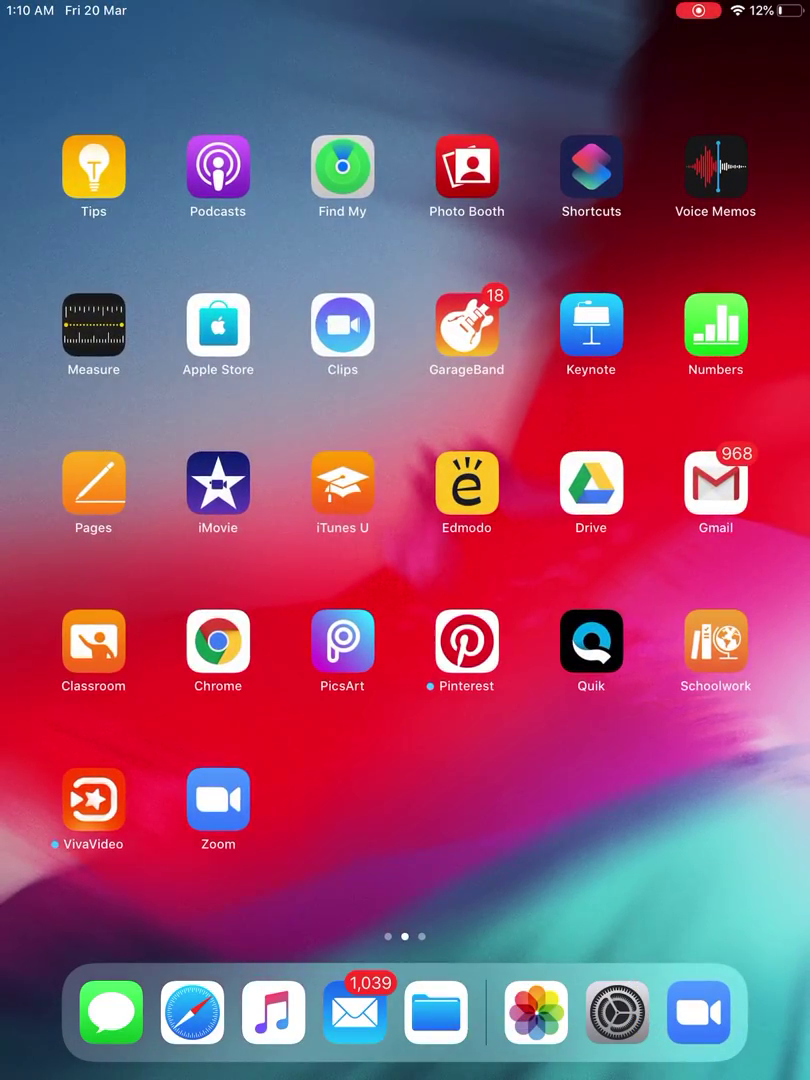
{"action": "key", "text": "super"}
{"action": "left_click", "coordinate": [329, 166]}
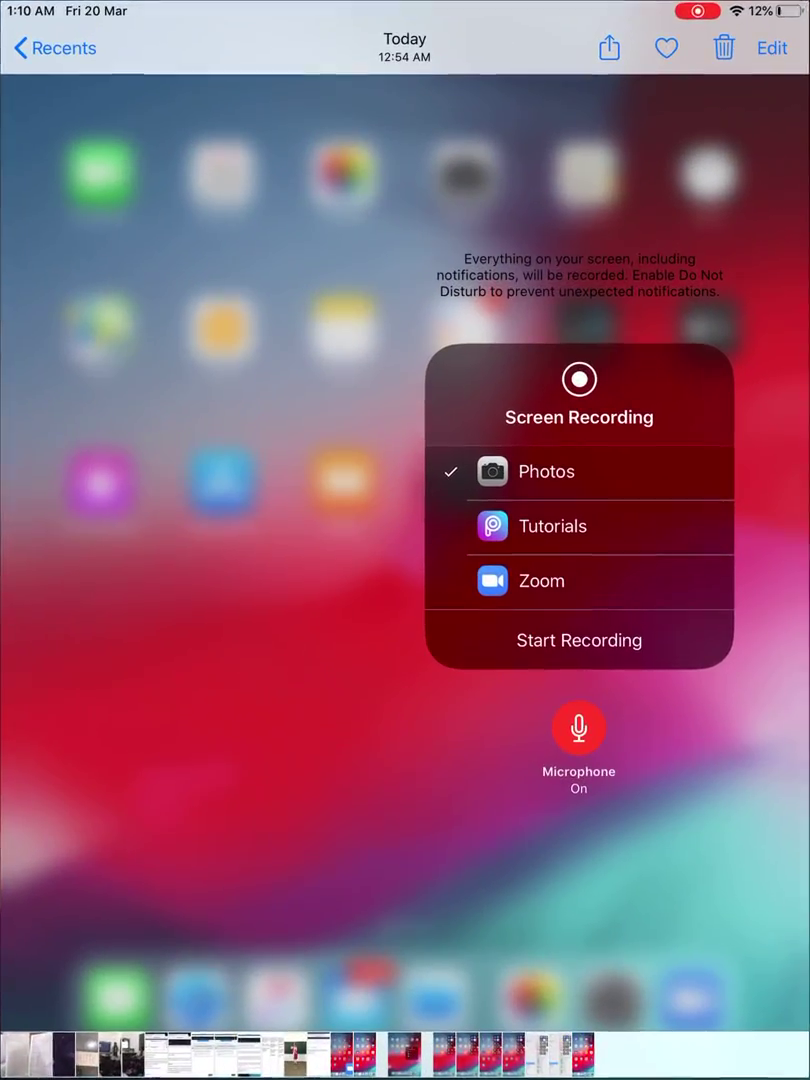
{"action": "left_click", "coordinate": [55, 47]}
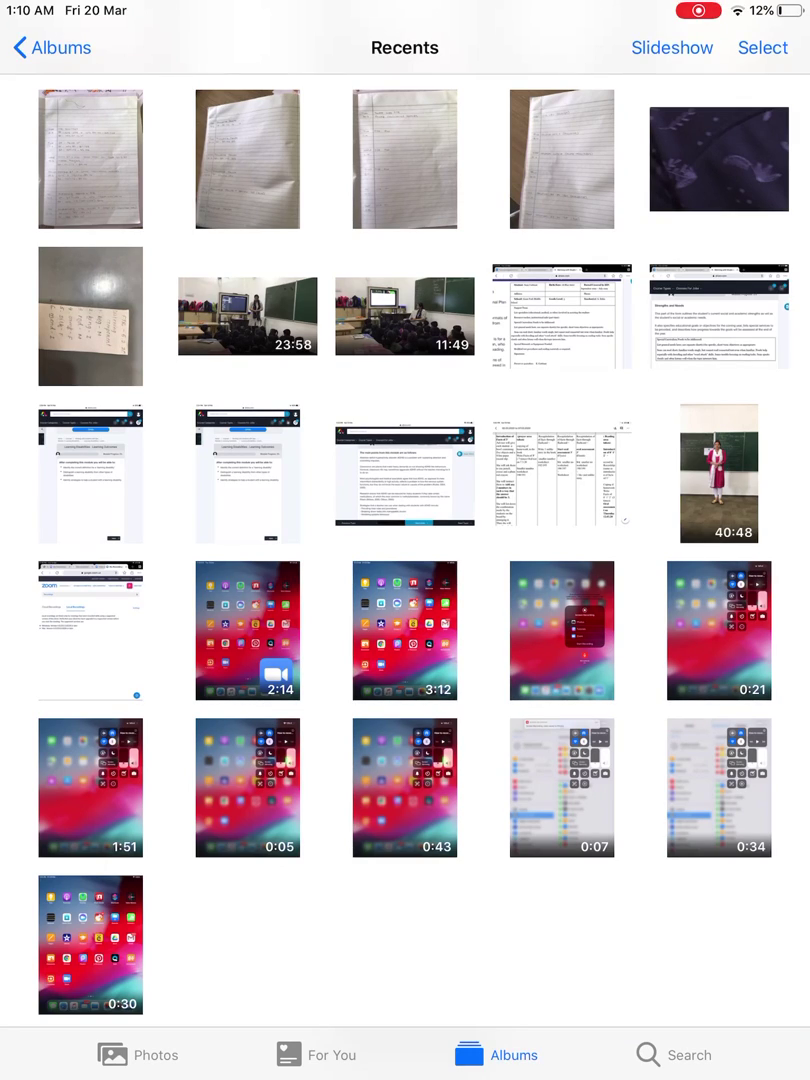
Play today's 1:05 AM home-screen recording from the bottom of Recents.
{"action": "scroll", "coordinate": [405, 550], "scroll_direction": "down", "scroll_amount": 2}
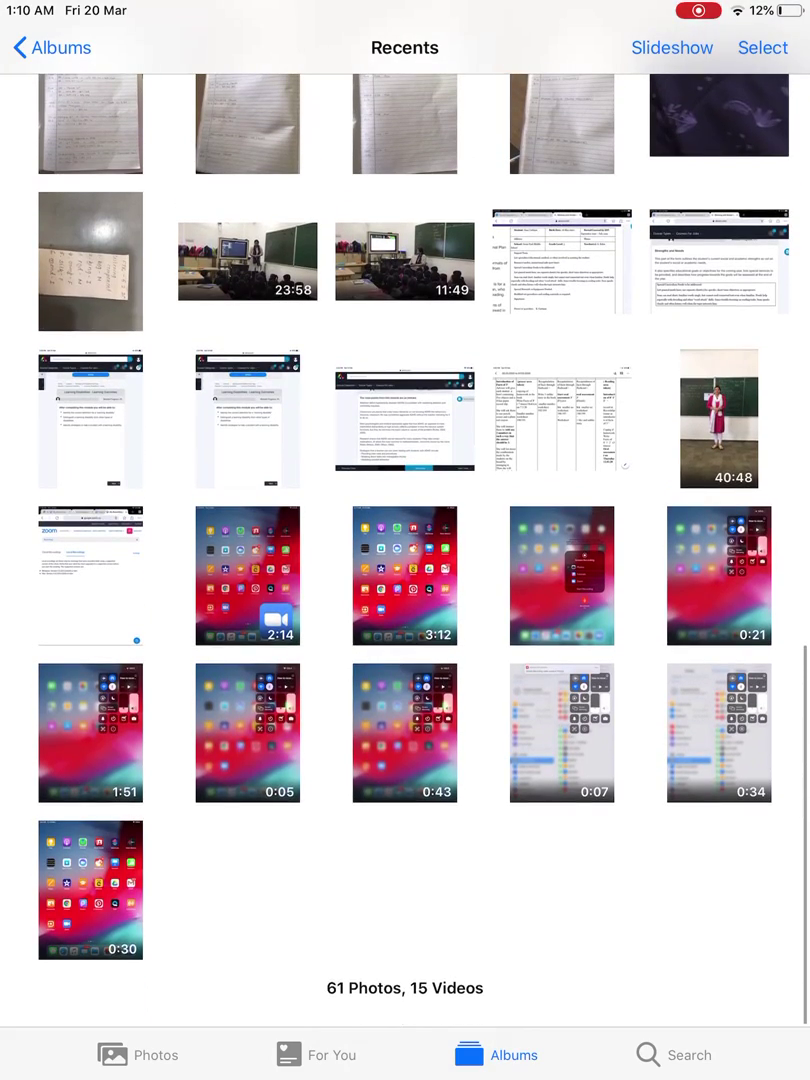
{"action": "left_click", "coordinate": [90, 890]}
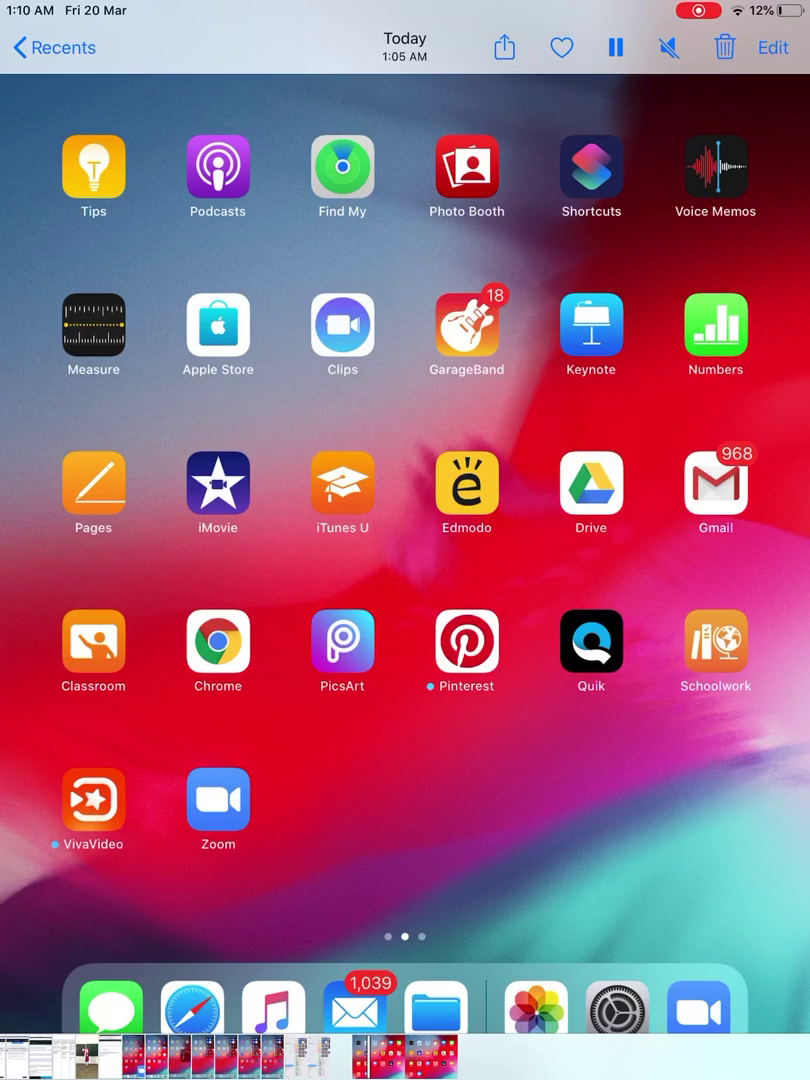
{"action": "left_click", "coordinate": [55, 47]}
{"action": "left_click", "coordinate": [90, 890]}
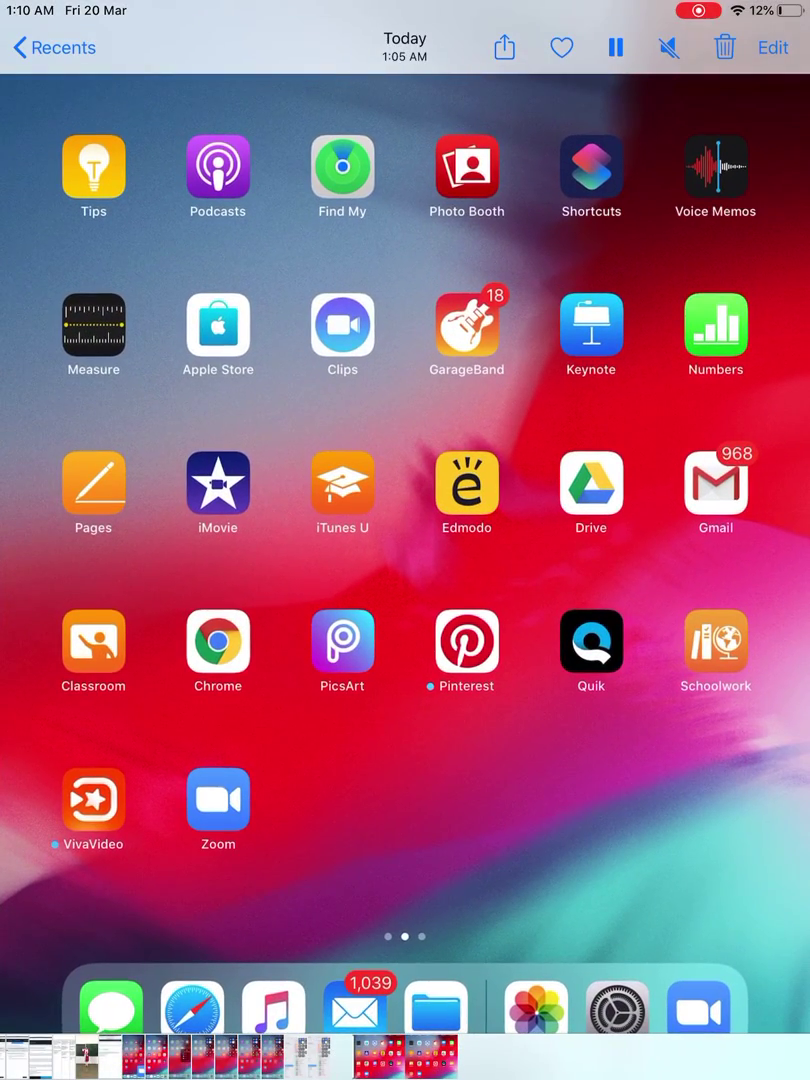